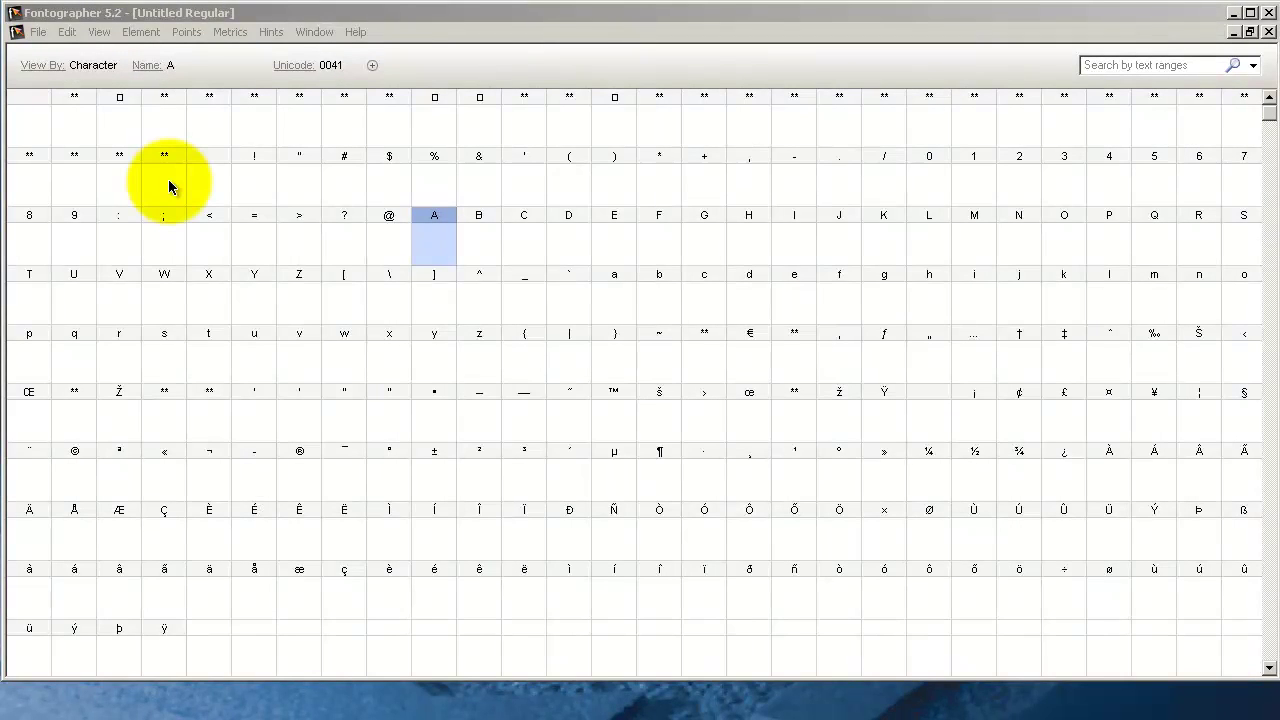
# Step: Open Generate Font Files in Advanced mode, set to cross-platform OpenType PS (.otf) saving to C:\AAA\
pyautogui.click(35, 31)
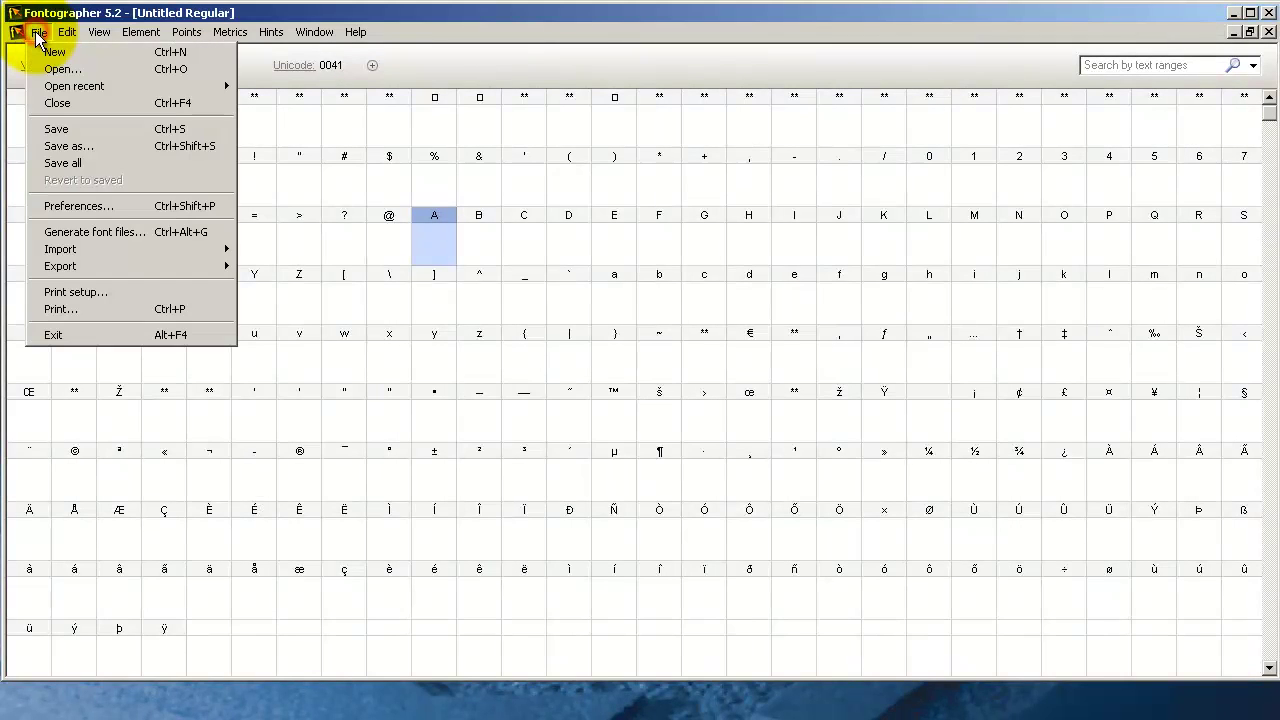
pyautogui.click(101, 230)
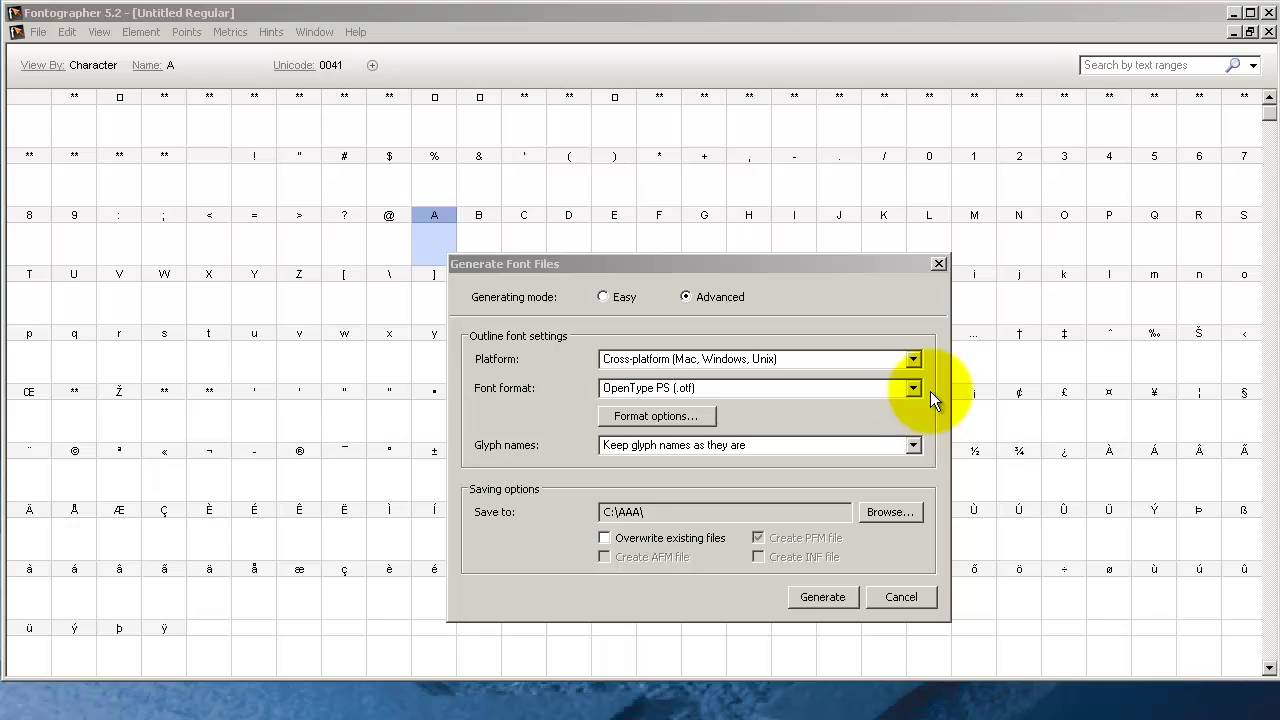
# Step: Change the generated font's platform to Windows, keeping OpenType PS (.otf)
pyautogui.click(913, 389)
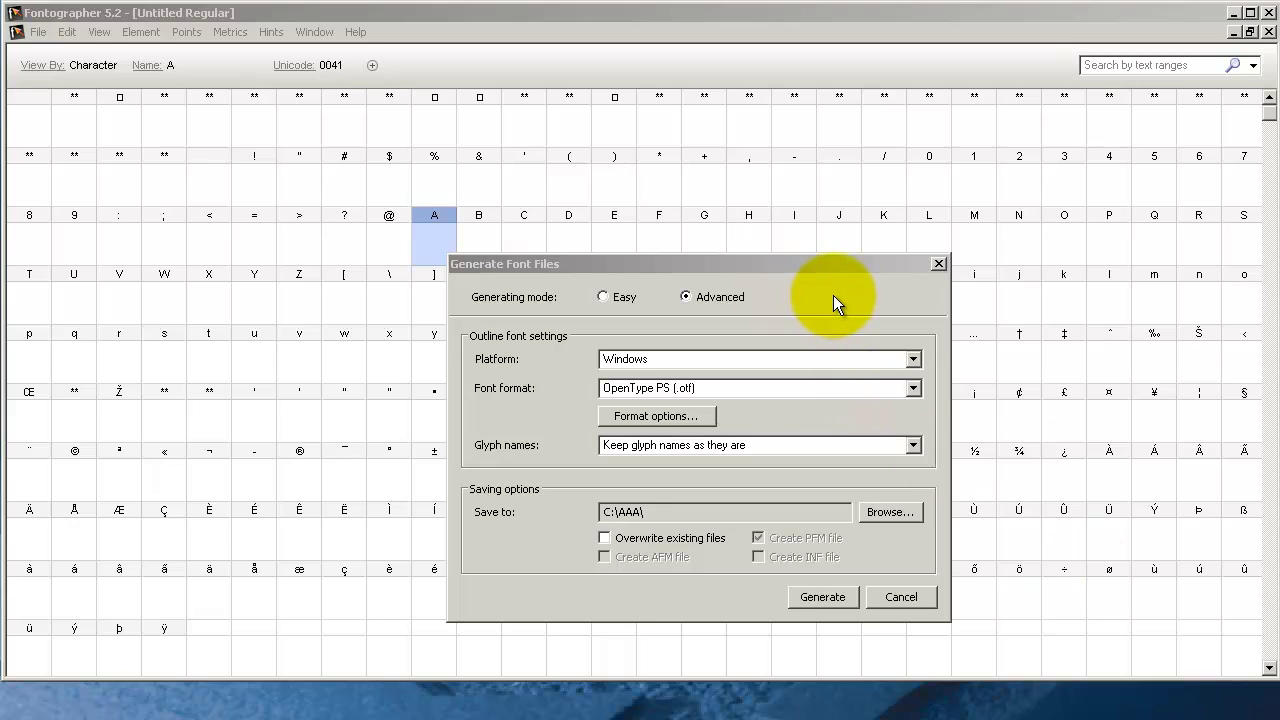
# Step: Select OpenType TT / Windows TrueType (.ttf) as the font format
pyautogui.click(833, 295)
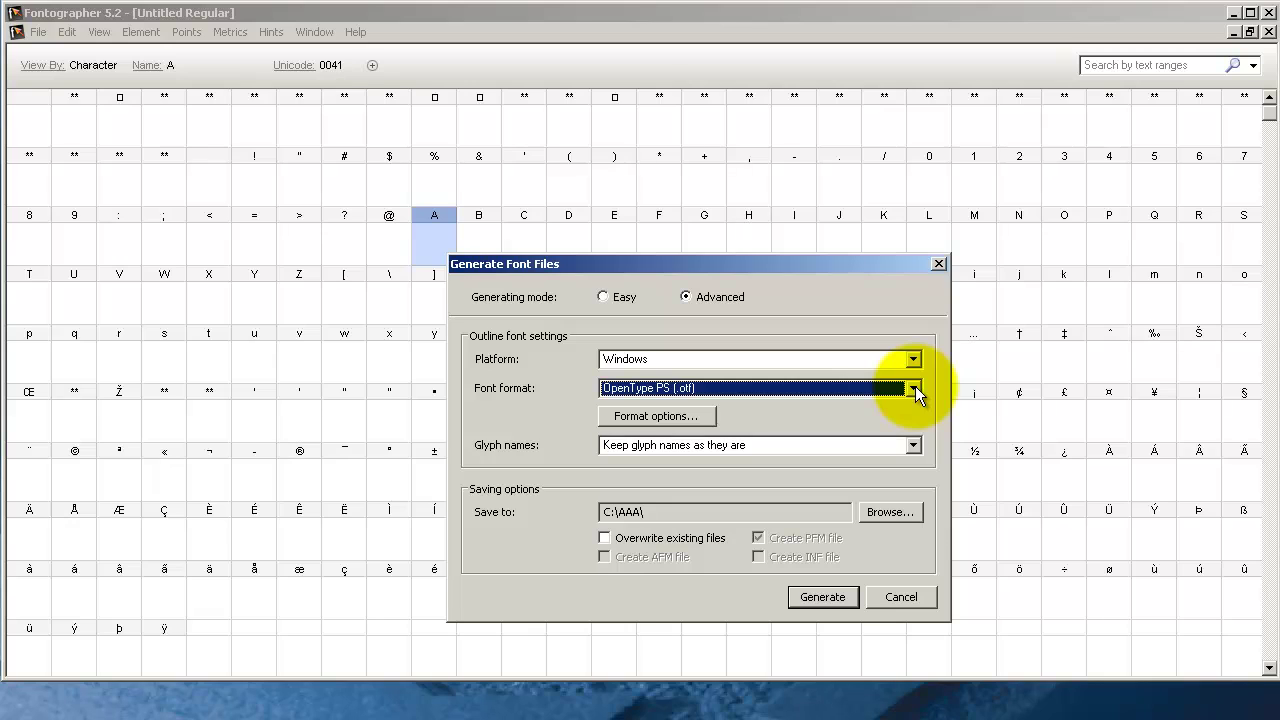
pyautogui.click(913, 388)
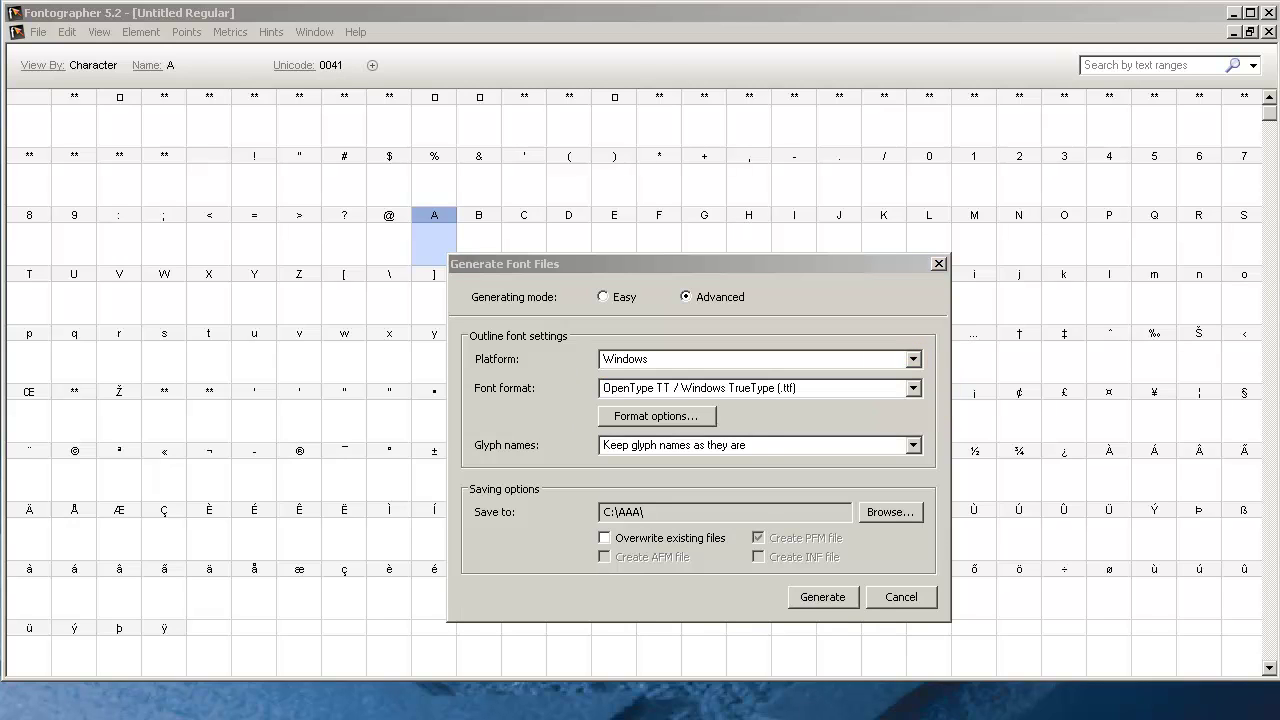
# Step: Switch the Windows font format from TrueType to Windows Type 1
pyautogui.click(903, 307)
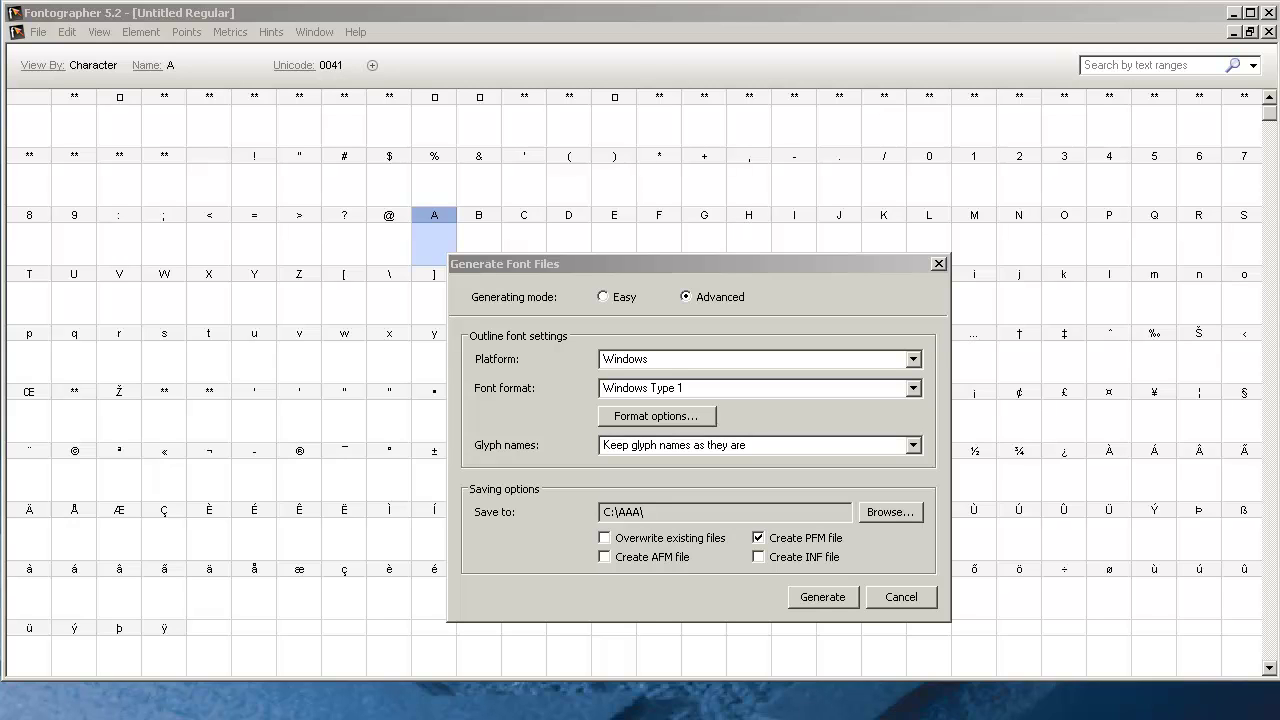
# Step: Select Windows PostScript Type 3 in the Font format dropdown
pyautogui.click(913, 388)
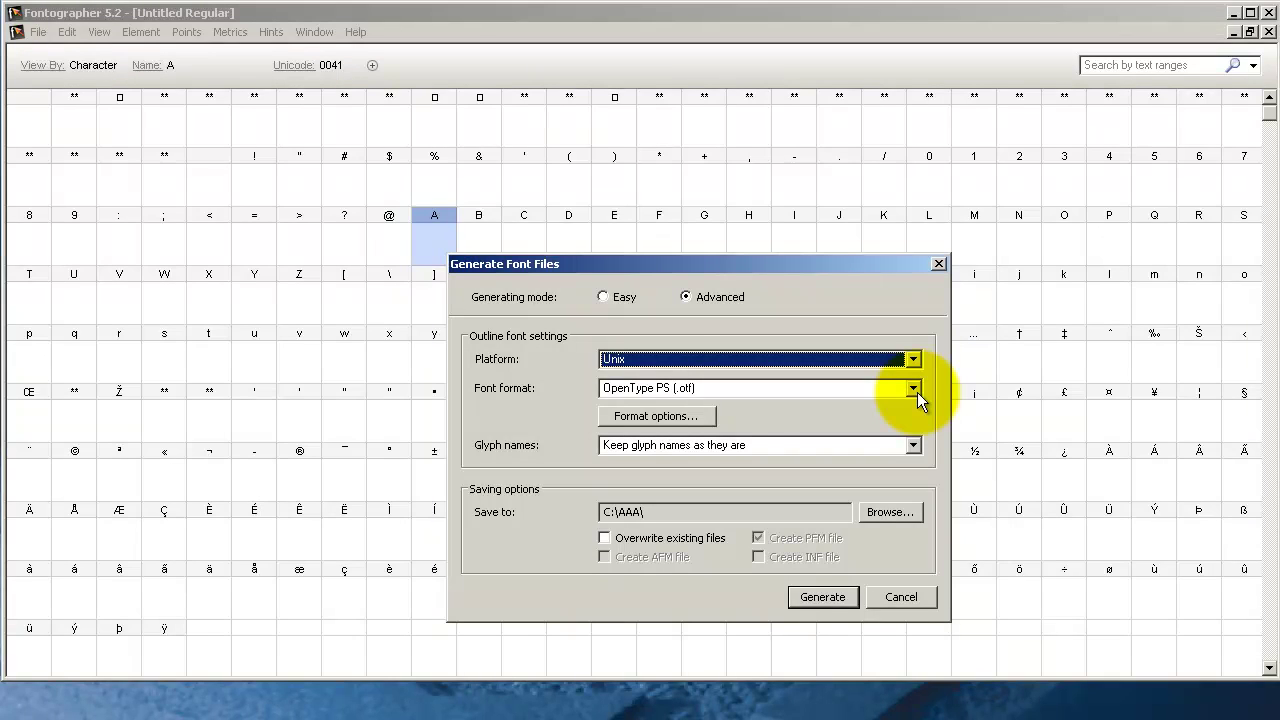
# Step: Pick ASCII Type 1 from the Unix font format list
pyautogui.click(914, 389)
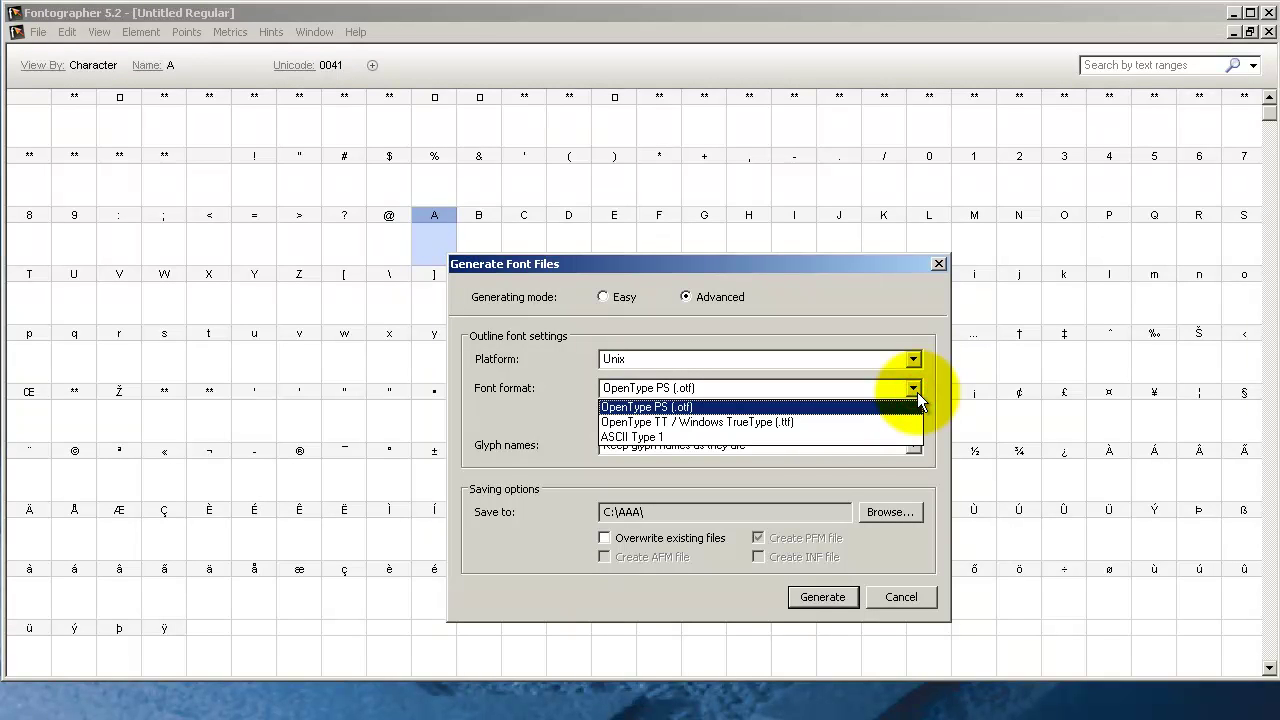
pyautogui.click(858, 440)
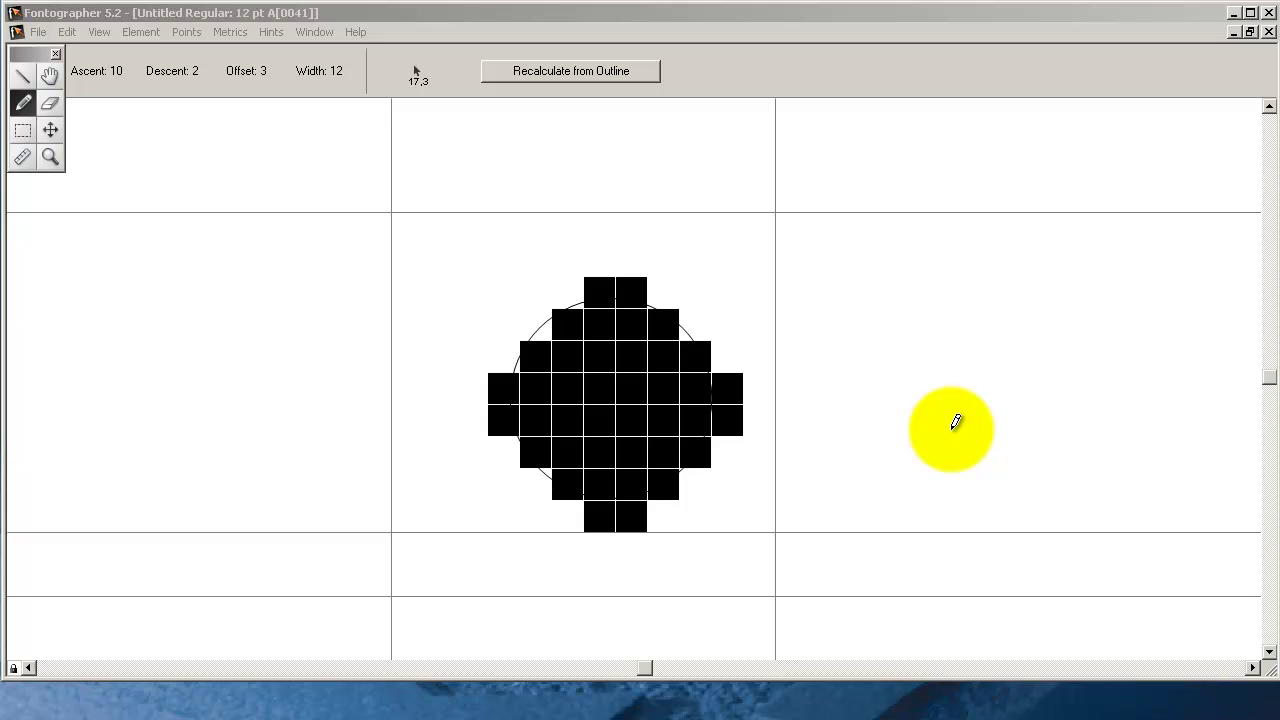
# Step: Erase the outermost pixel pairs on the right, left, top and bottom of A's 12 pt bitmap
pyautogui.moveTo(728, 425); pyautogui.dragTo(732, 400)
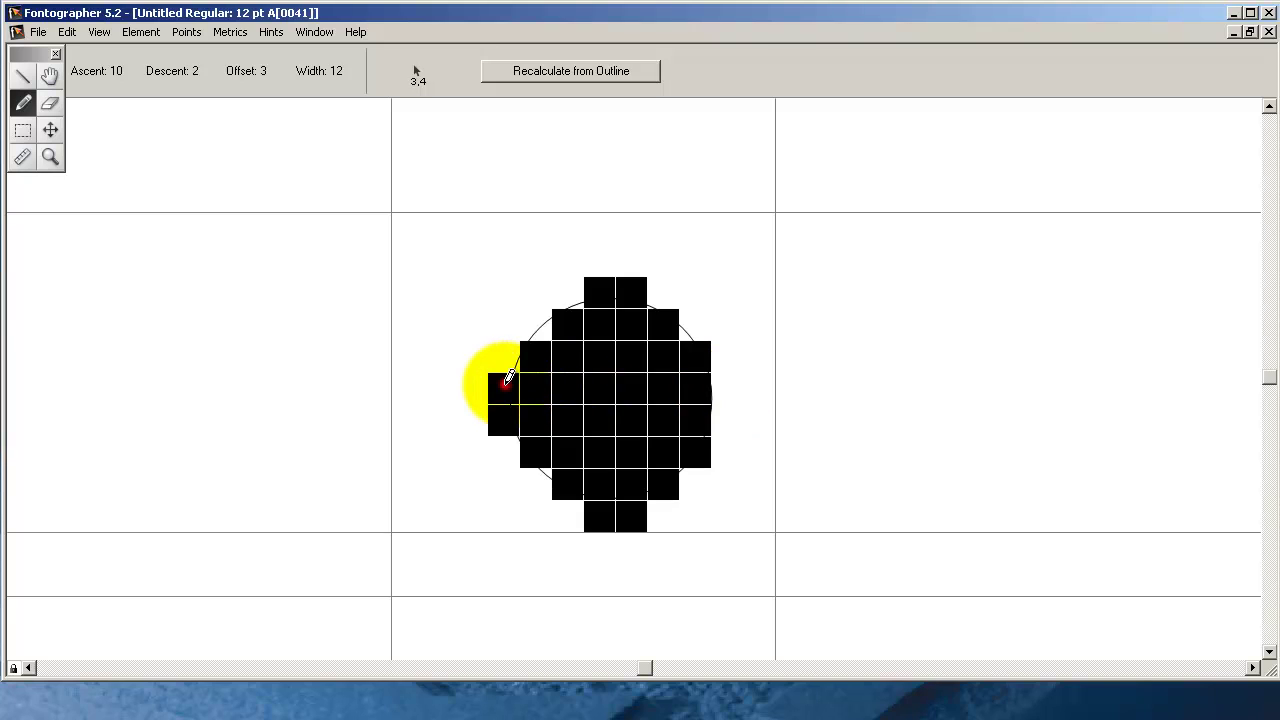
pyautogui.moveTo(503, 387); pyautogui.dragTo(509, 408)
pyautogui.moveTo(594, 290); pyautogui.dragTo(624, 286)
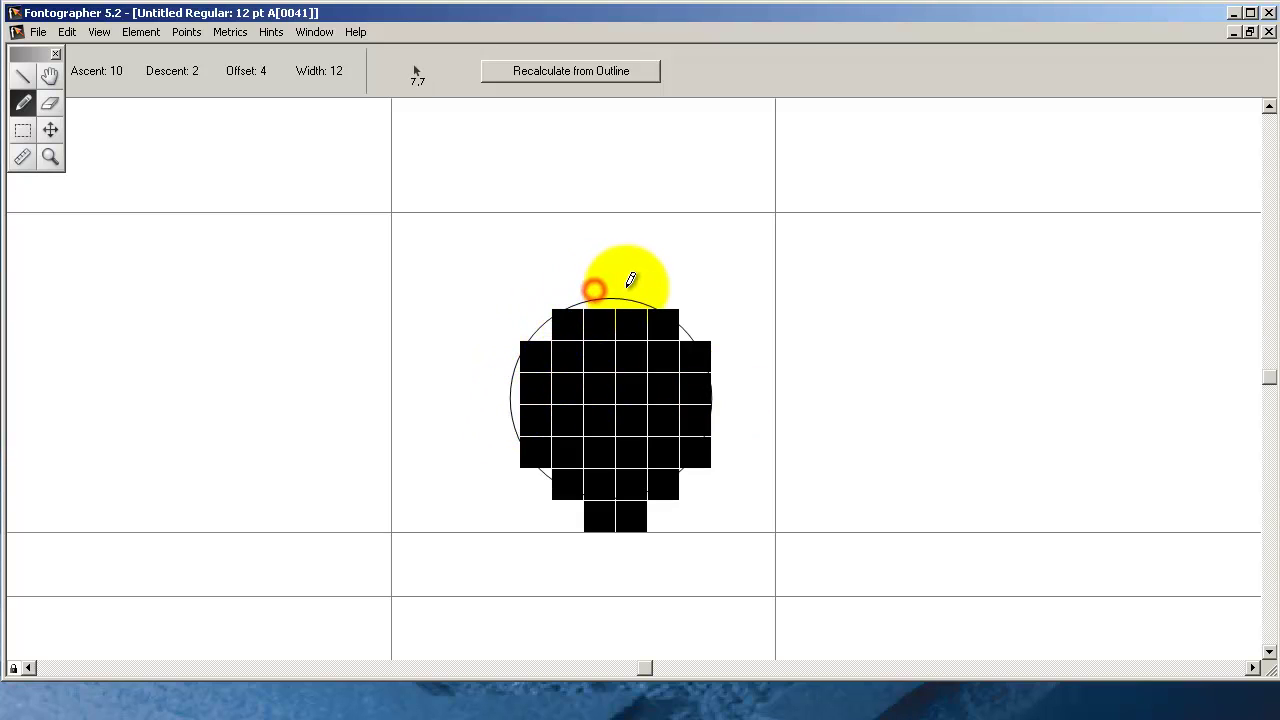
pyautogui.click(617, 535)
pyautogui.click(640, 515)
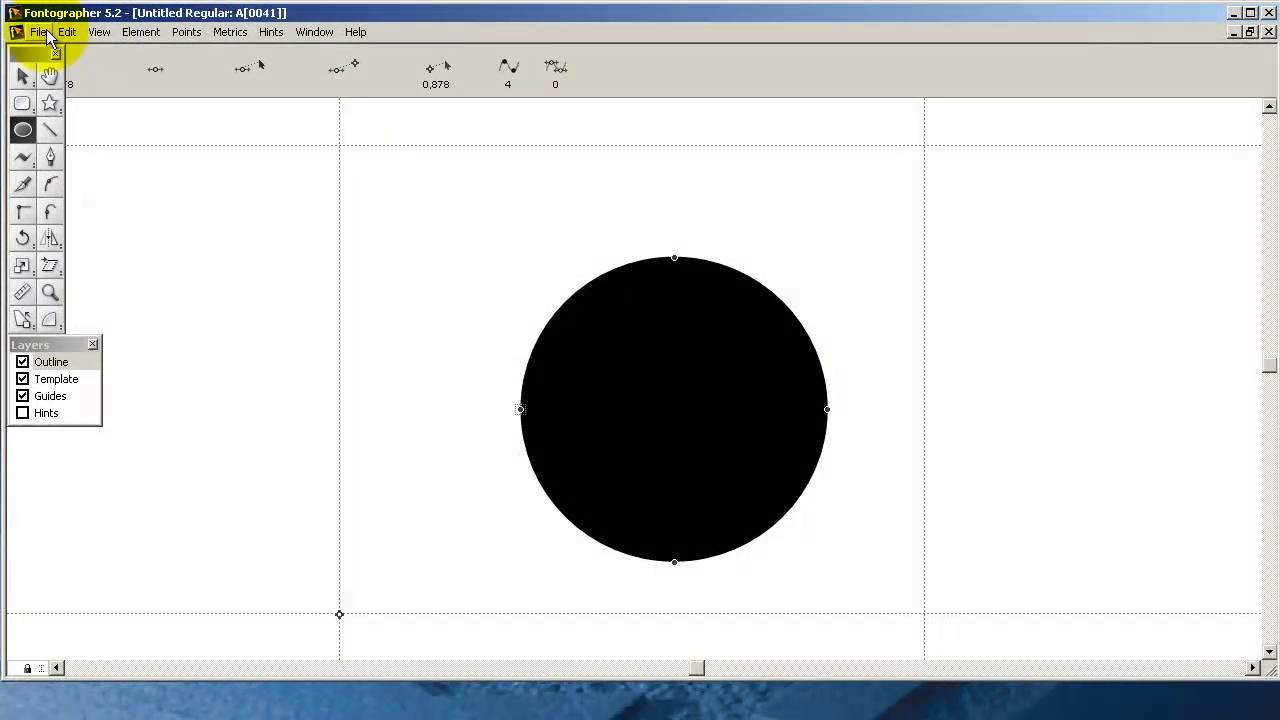
# Step: Show the File > Export submenu with EPS, BDF, Metrics, FontLab and EPAR formats
pyautogui.click(44, 33)
pyautogui.moveTo(60, 266)
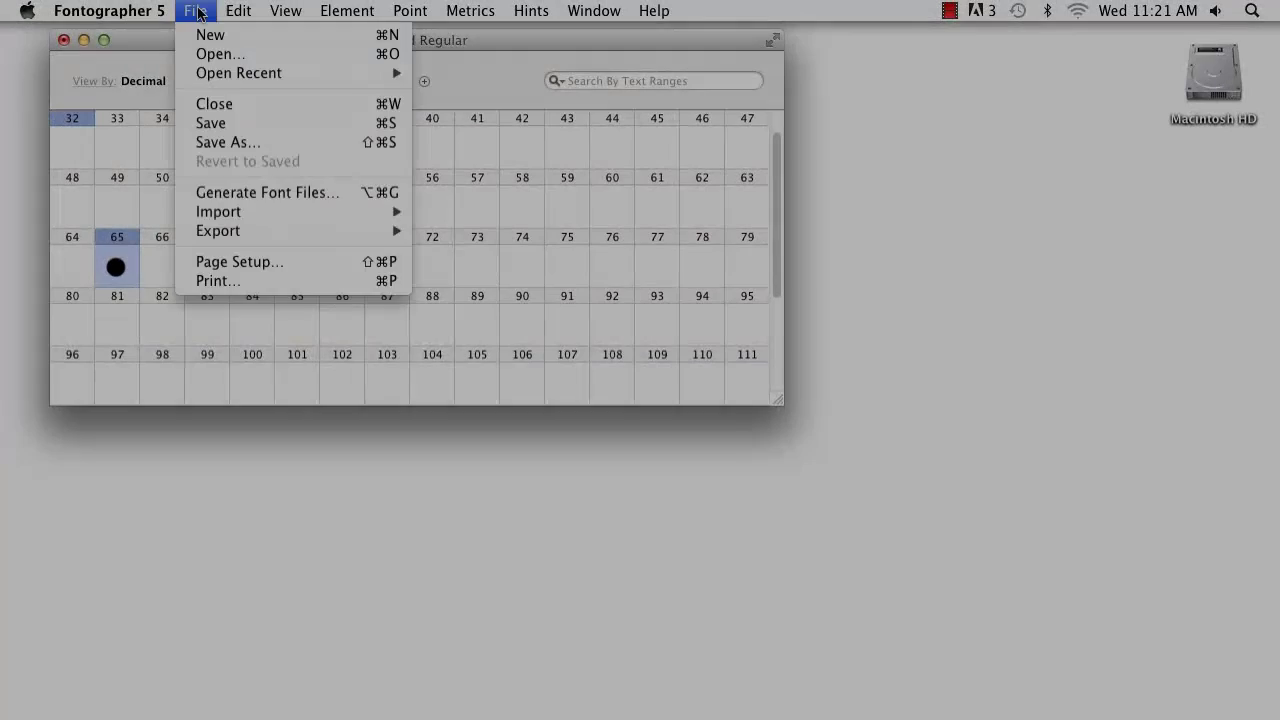
# Step: On the Mac, open Generate Font Files and expand the Font Format list for Mac OS X and 9
pyautogui.click(197, 12)
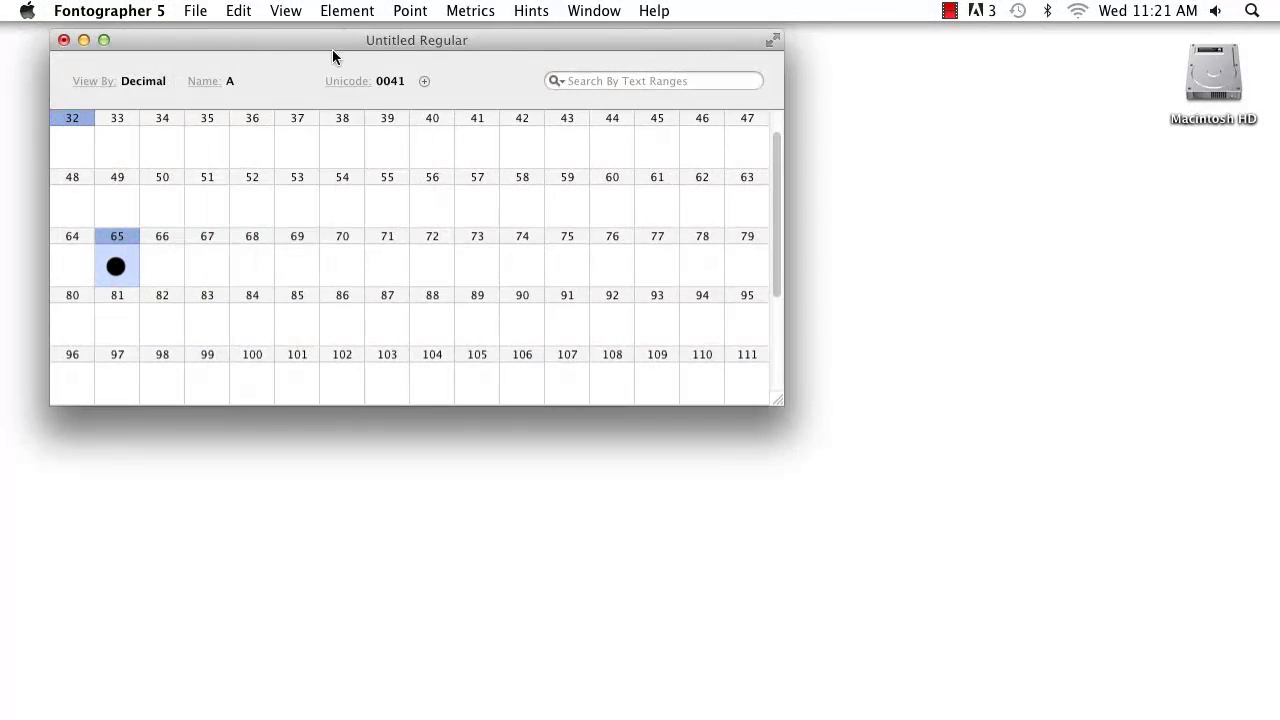
pyautogui.click(208, 12)
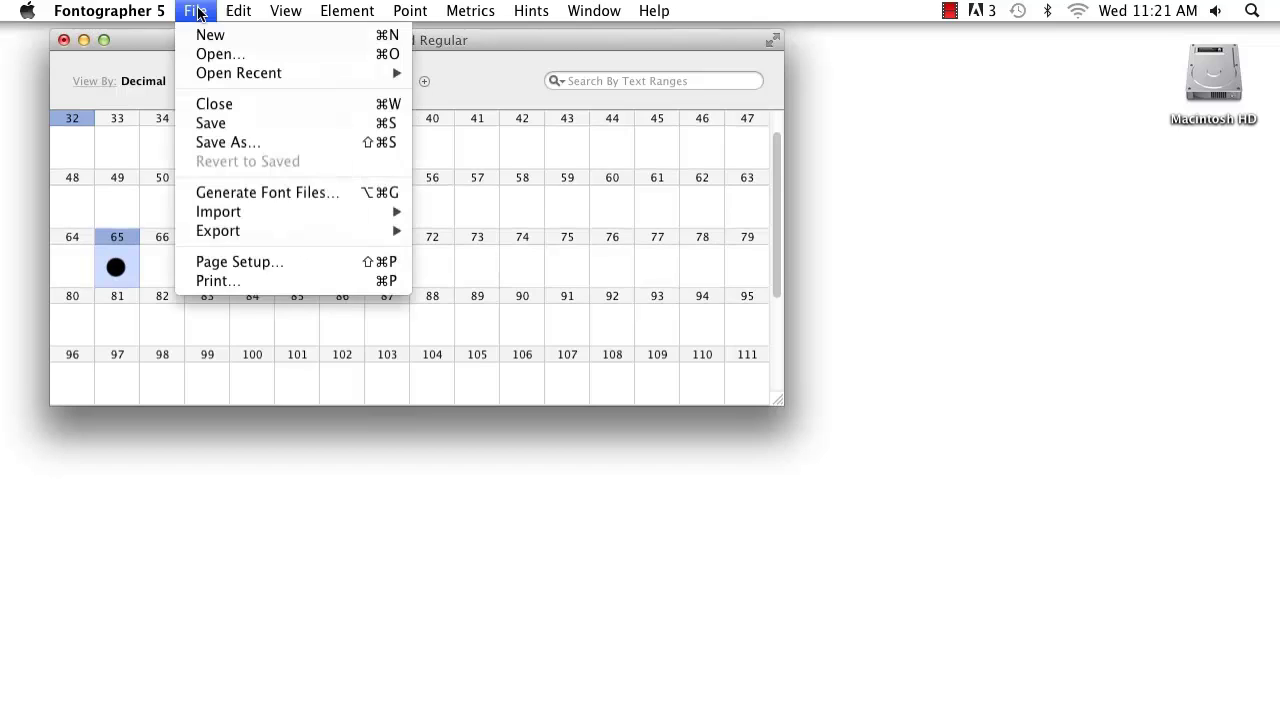
pyautogui.click(258, 196)
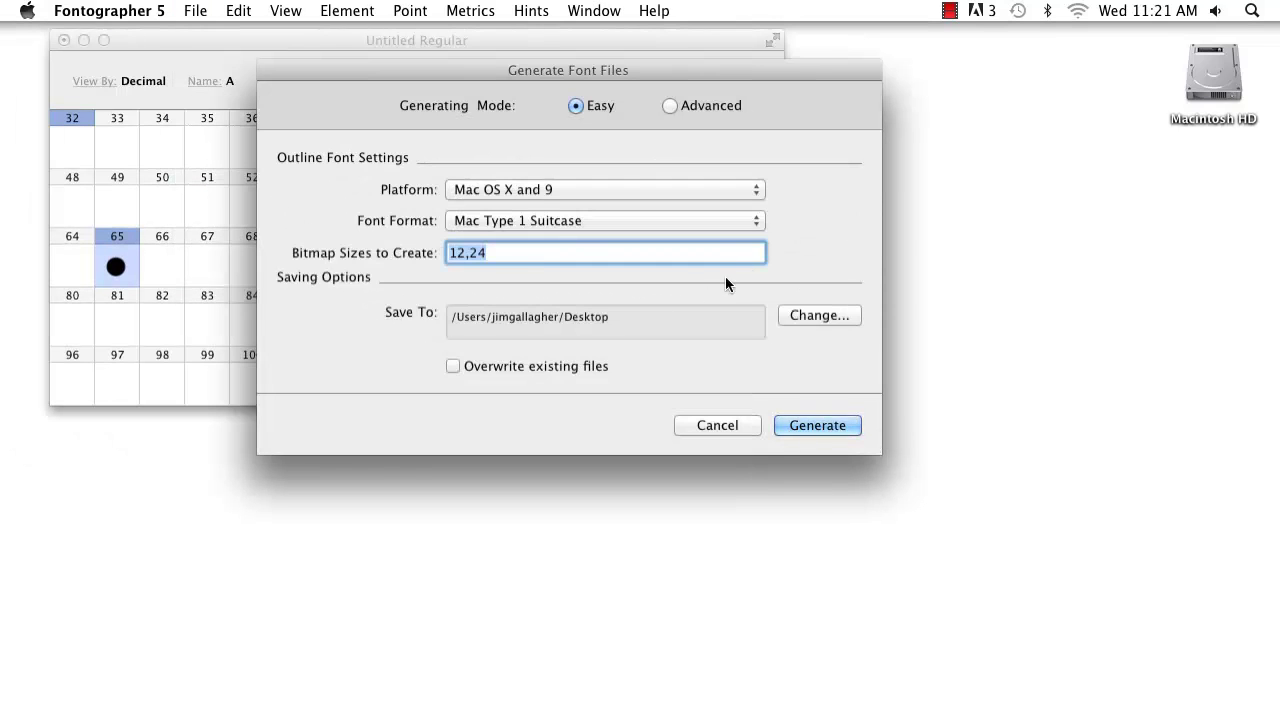
pyautogui.click(752, 221)
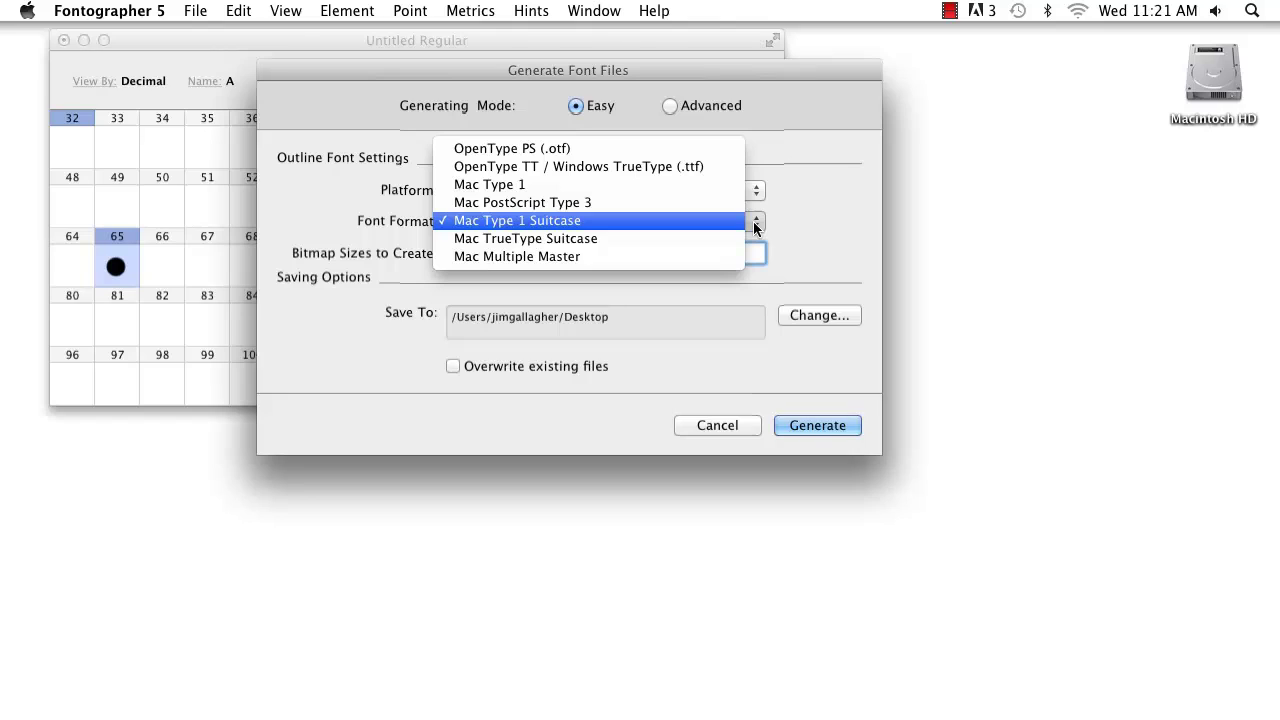